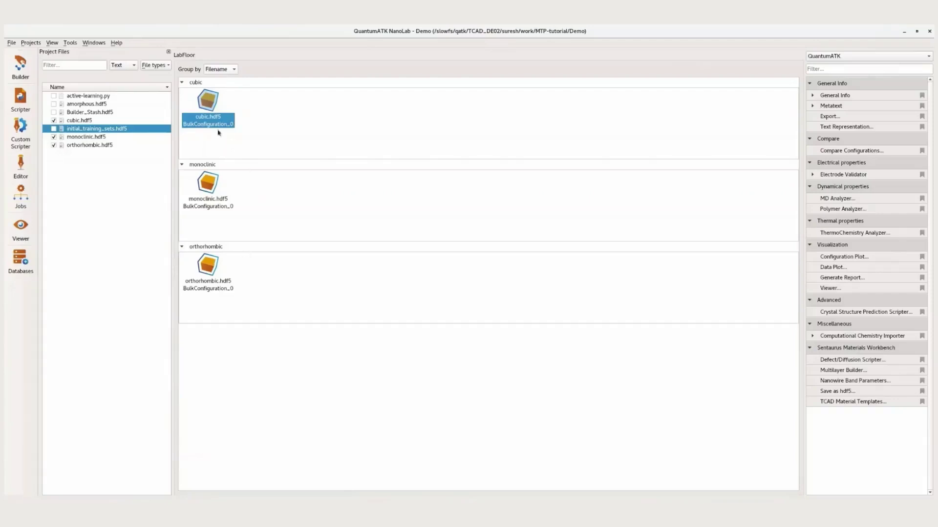
- Build a cubic.py script from random_displacements_template and review its Code Snippet
left_click_drag(212, 102, 15, 102)
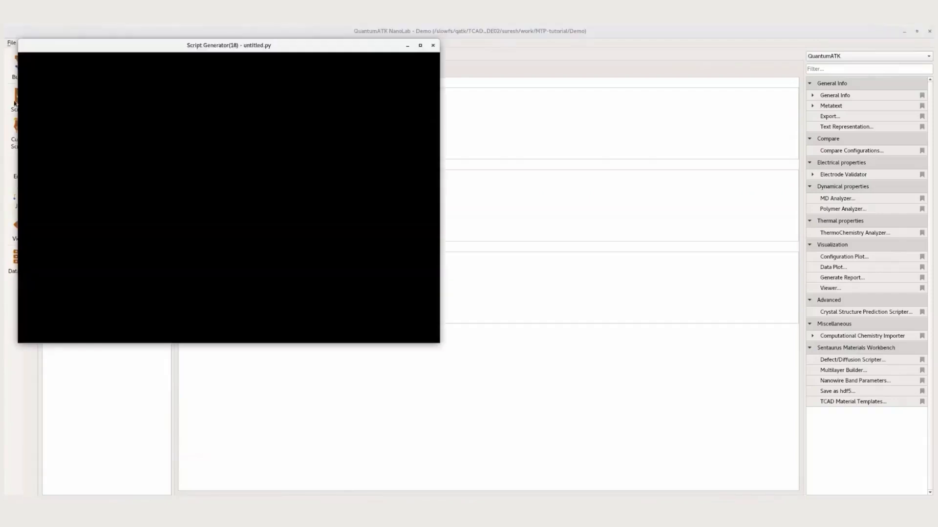
left_click(176, 97)
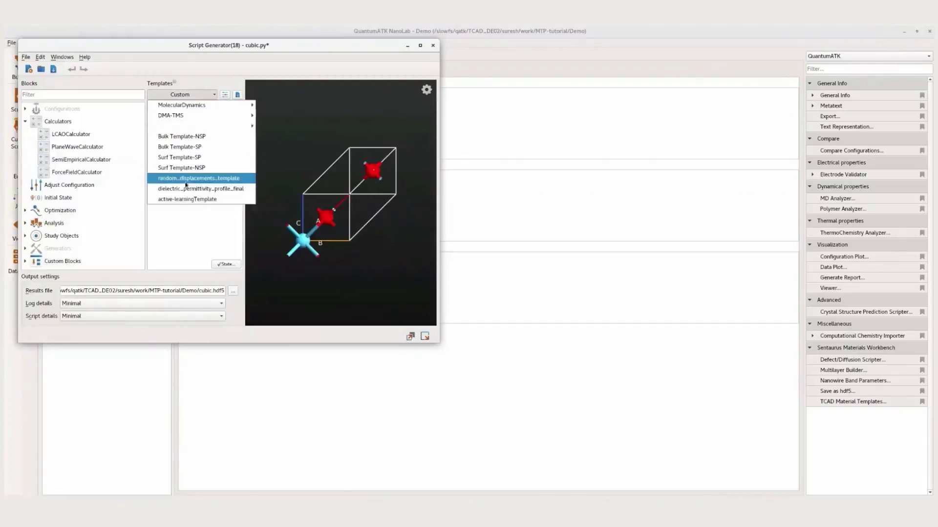
left_click(188, 181)
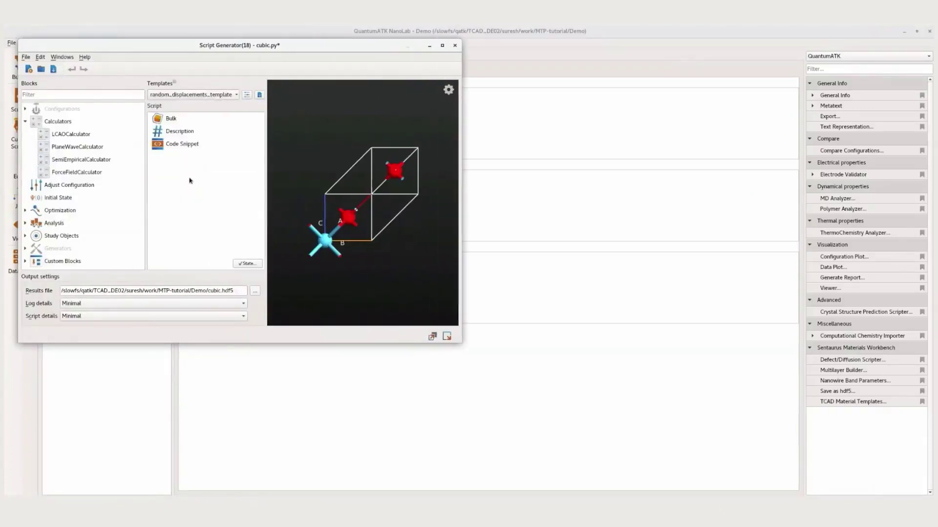
double_click(188, 146)
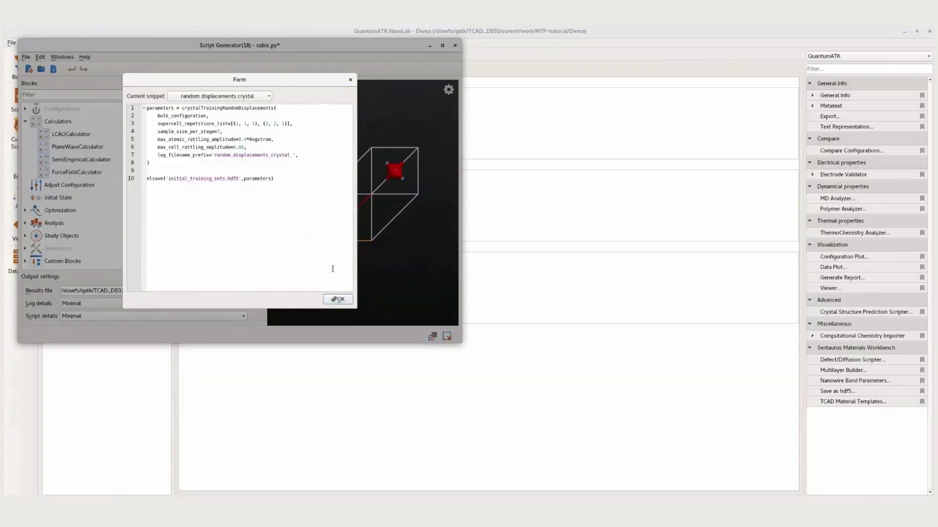
left_click(338, 299)
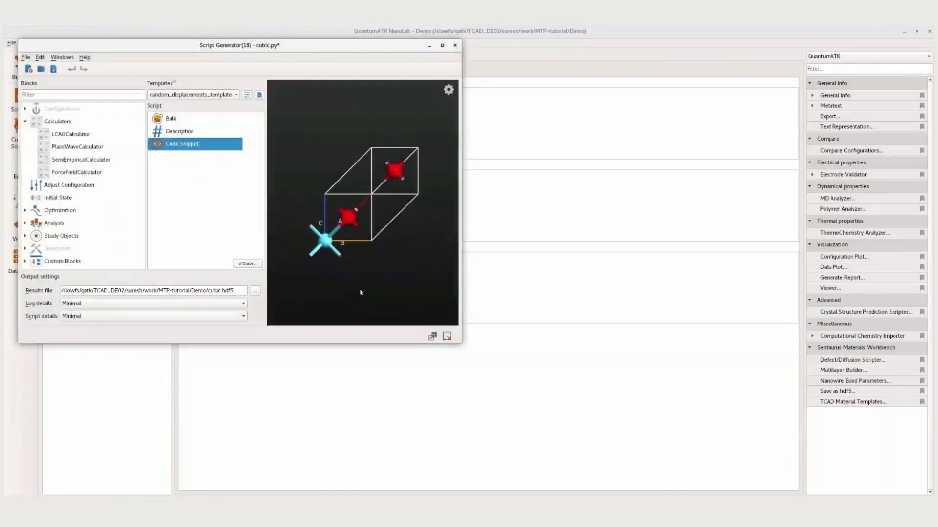
- Discard the cubic script, show initial_training_sets.hdf5 and amorphous.hdf5, and send amorphous to Scripter
left_click(454, 45)
left_click(239, 212)
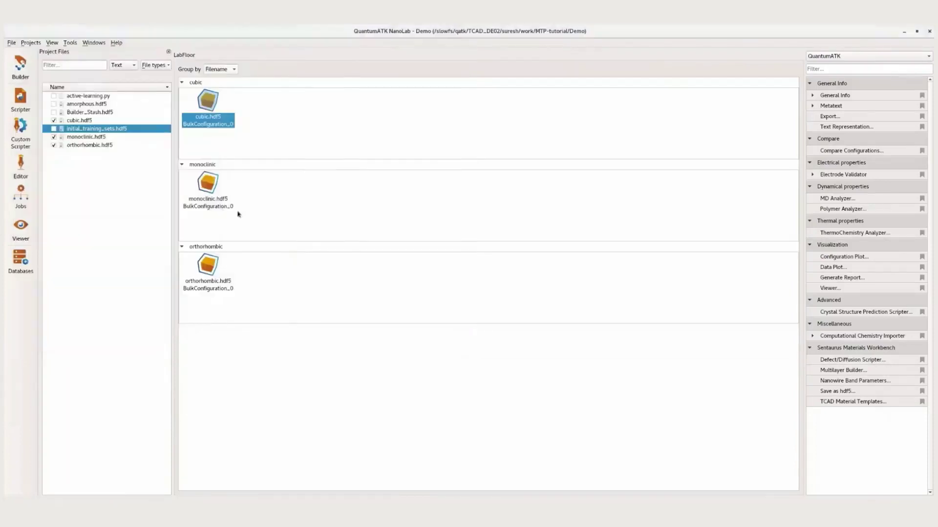
left_click(53, 129)
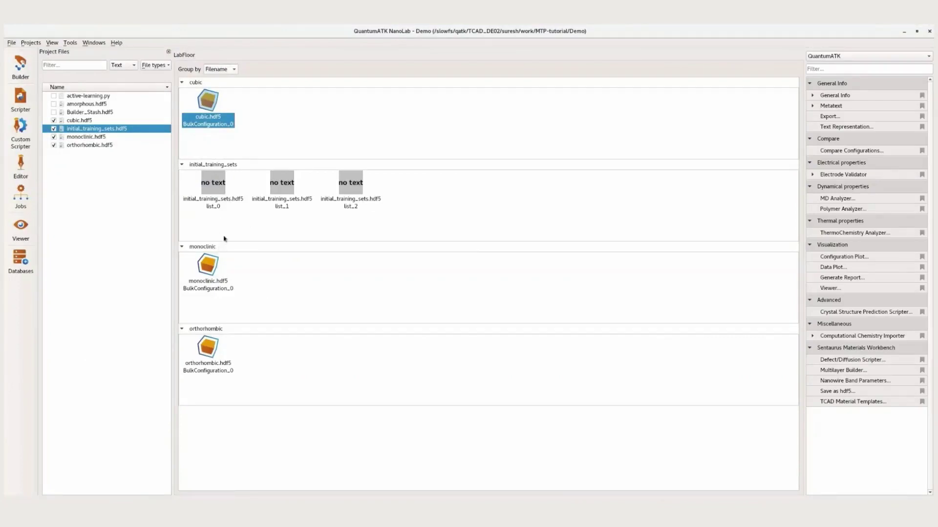
left_click(53, 105)
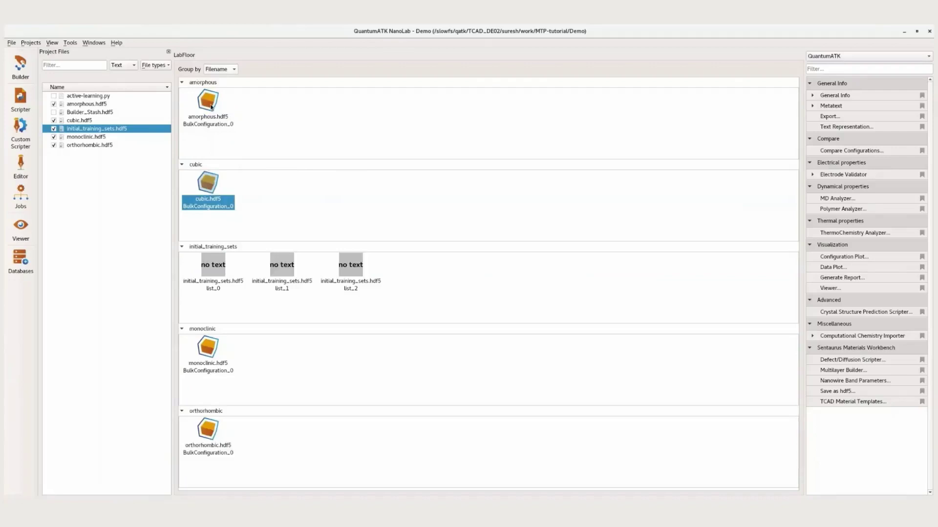
left_click_drag(211, 106, 21, 100)
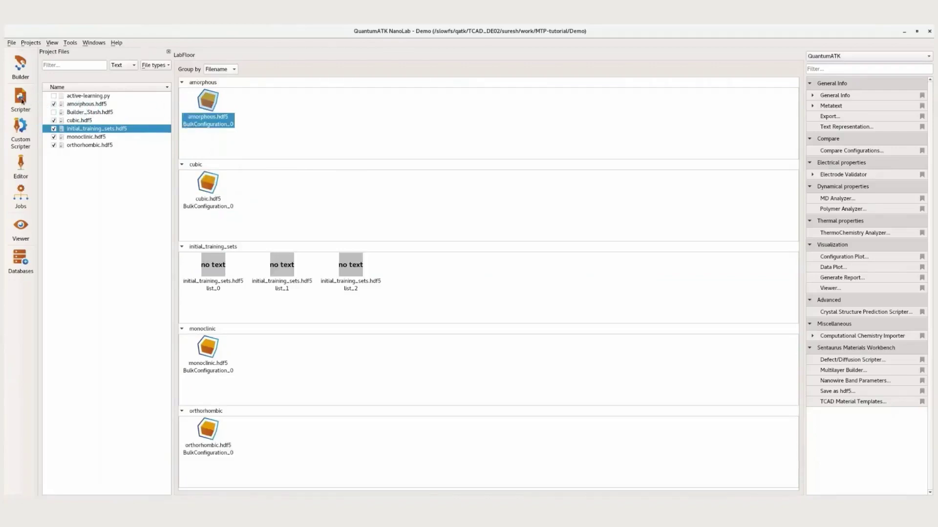
- Apply active-learningTemplate to amorphous.py and open its compute-referencedata snippet
left_click(206, 95)
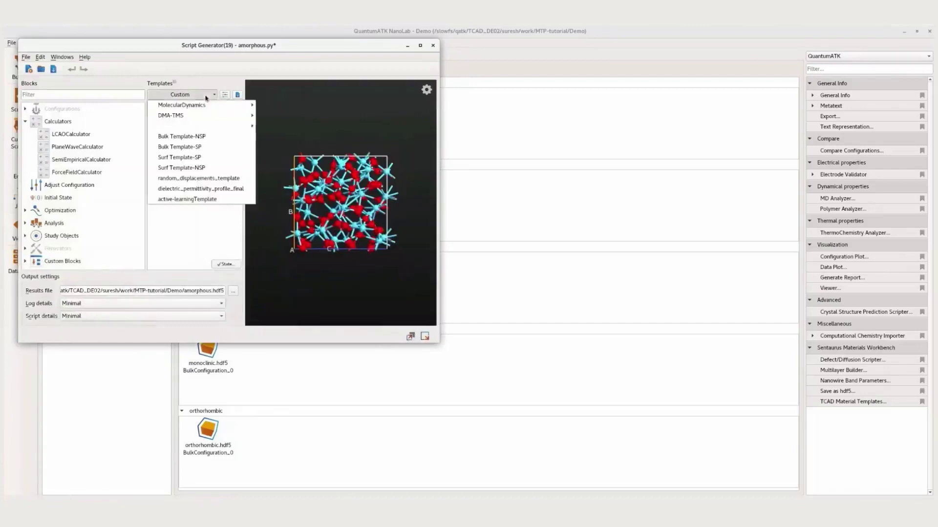
left_click(192, 200)
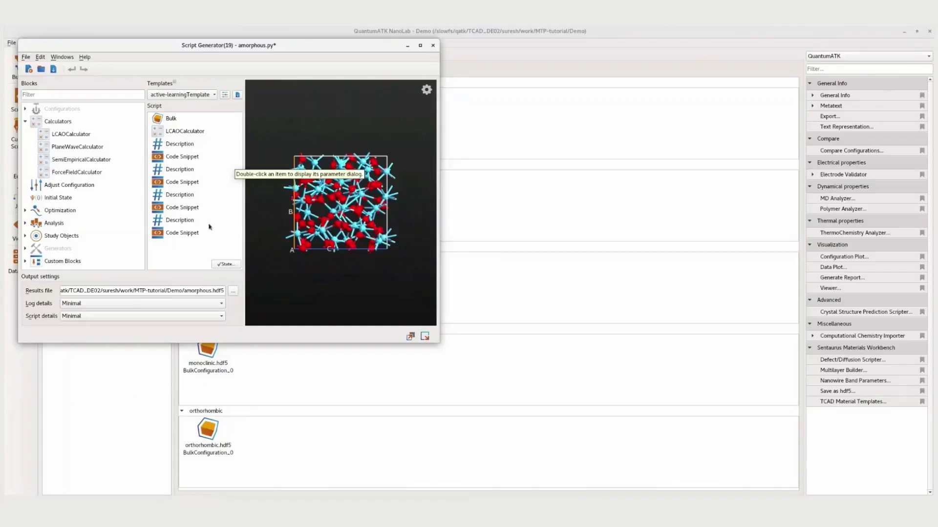
double_click(185, 159)
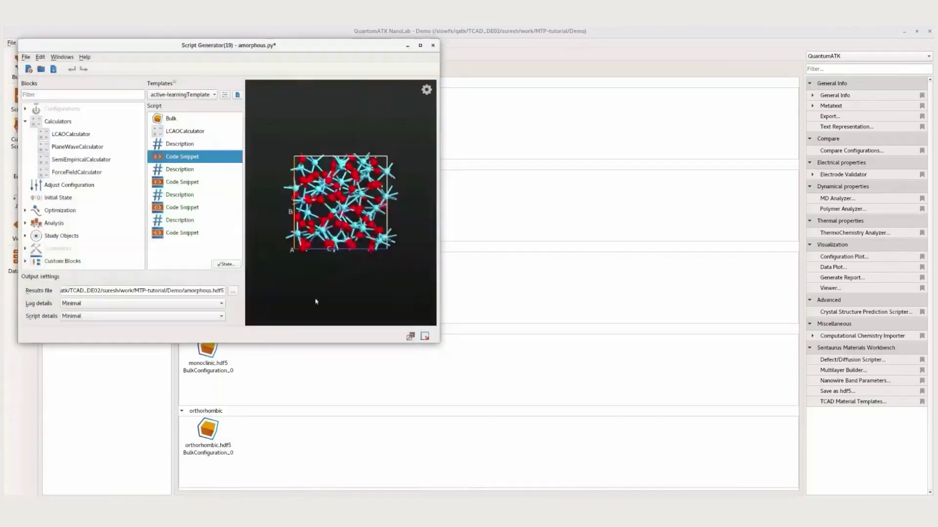
- Review the reference-data snippet, then bring up the MTP-parameters snippet's code
left_click(315, 301)
double_click(189, 185)
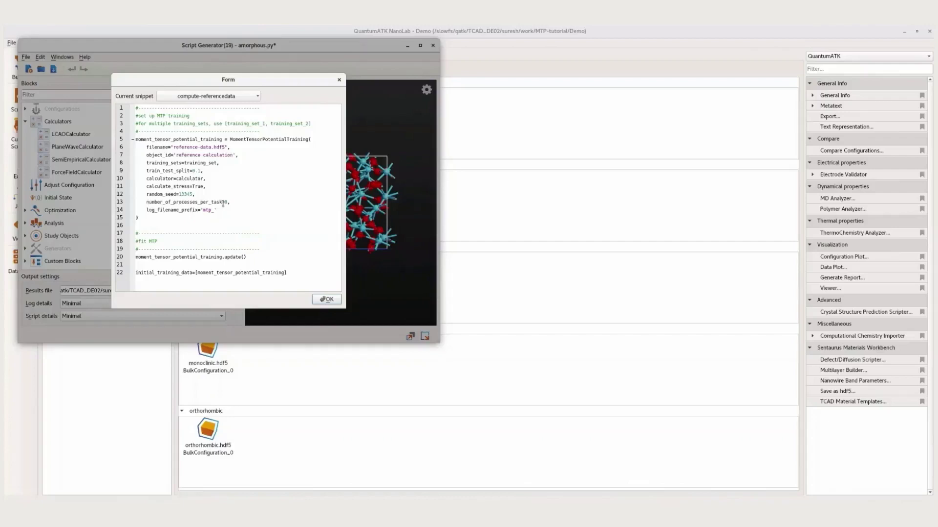
left_click(325, 301)
double_click(181, 209)
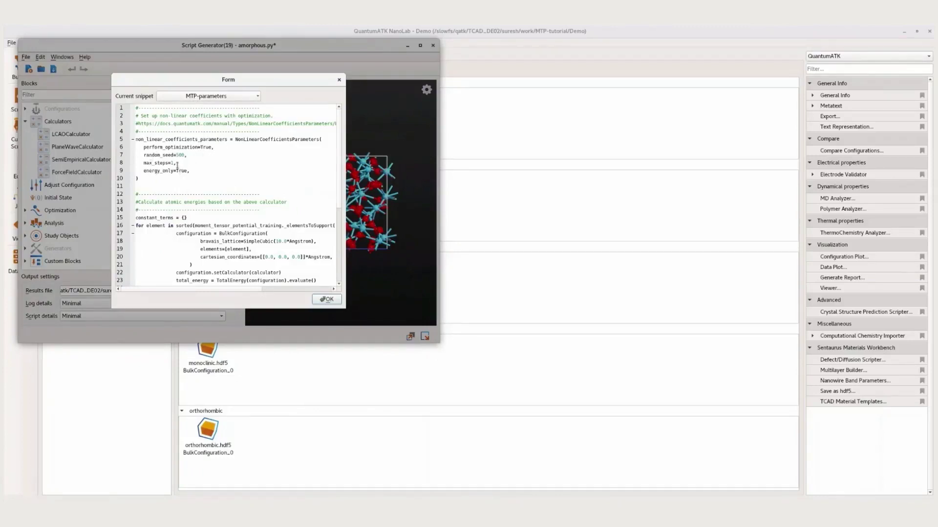
scroll(337, 177, "down", 2)
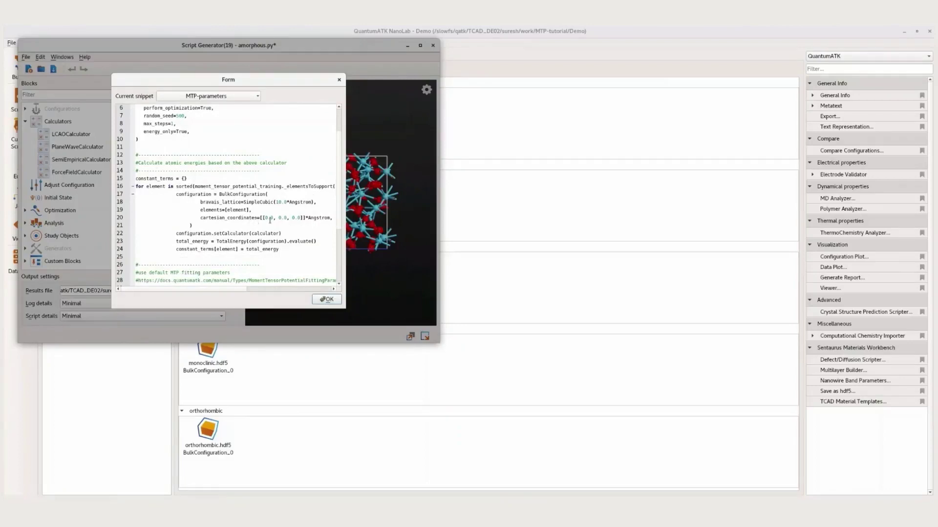
left_click_drag(341, 192, 340, 250)
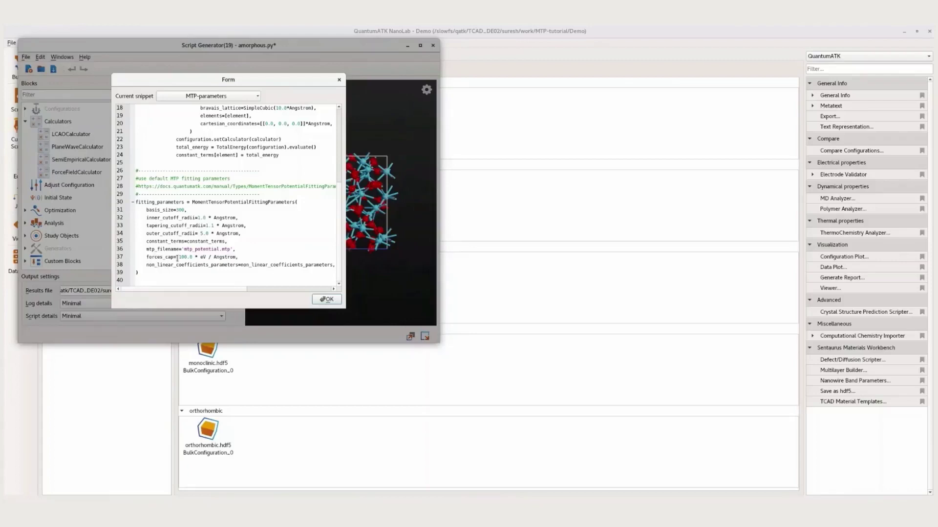
- Finish reading the MTP snippet through MomentTensorPotentialFittingParameters and close it
left_click(326, 301)
- Read the active-learning snippet through its NPT molecular dynamics run, then list send-to destinations
left_click(184, 233)
double_click(183, 233)
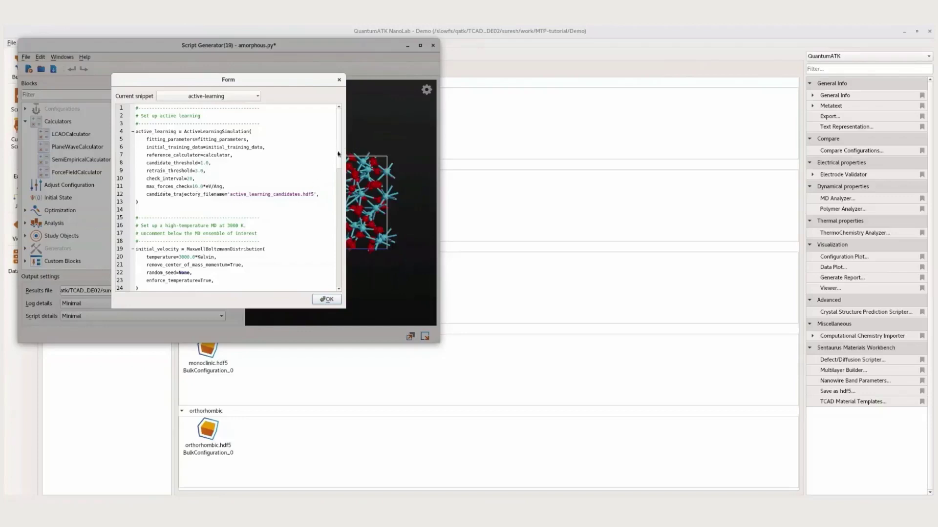
scroll(338, 180, "down", 3)
scroll(338, 180, "down", 1)
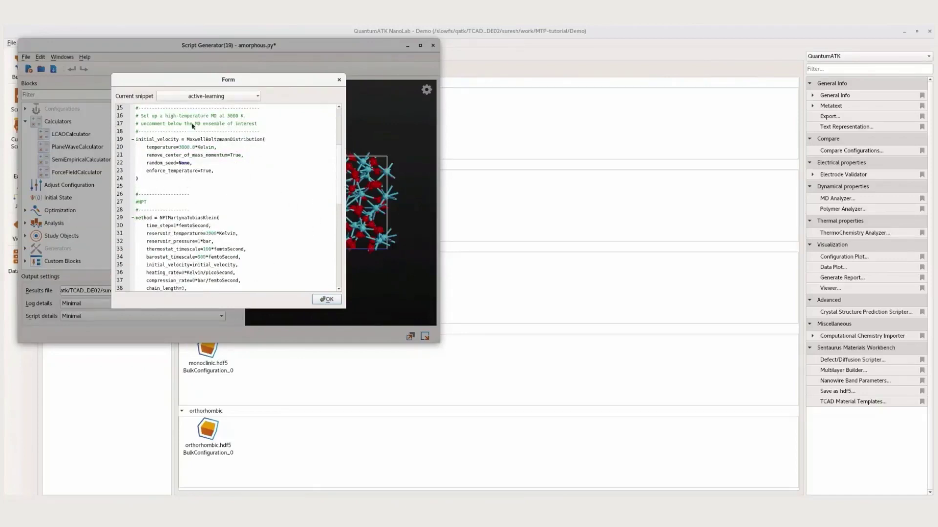
scroll(328, 199, "down", 4)
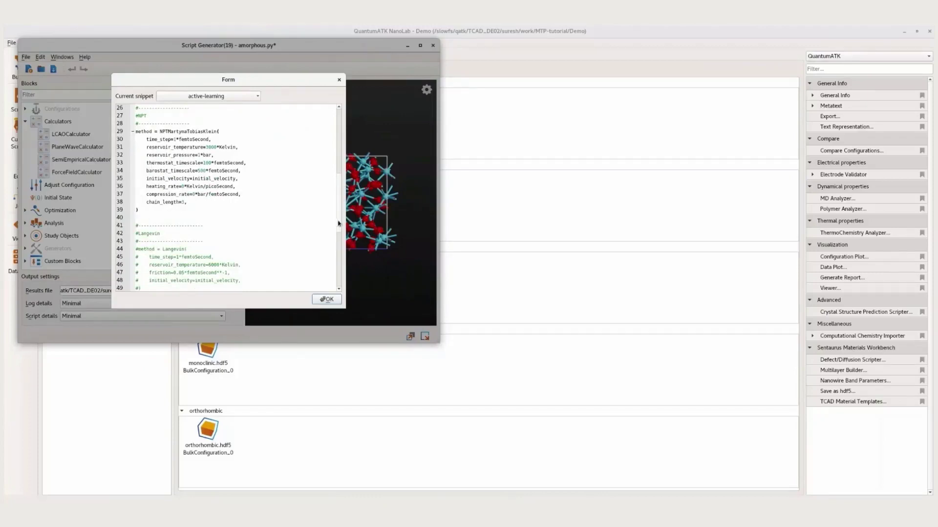
scroll(337, 224, "down", 4)
scroll(337, 235, "down", 3)
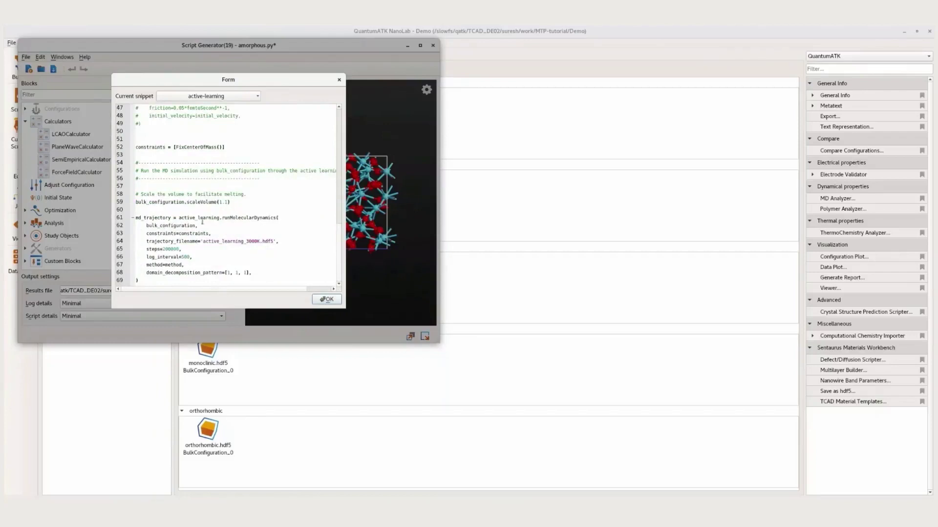
left_click(326, 302)
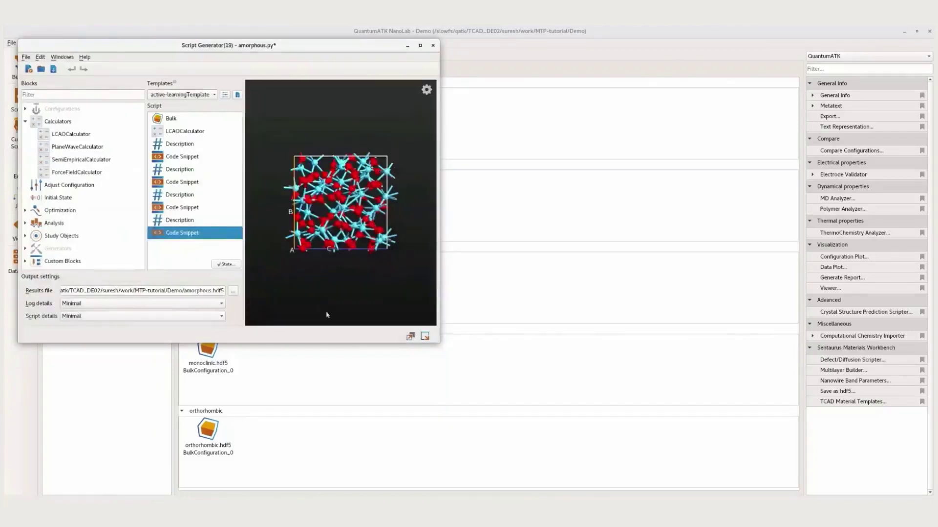
left_click(425, 337)
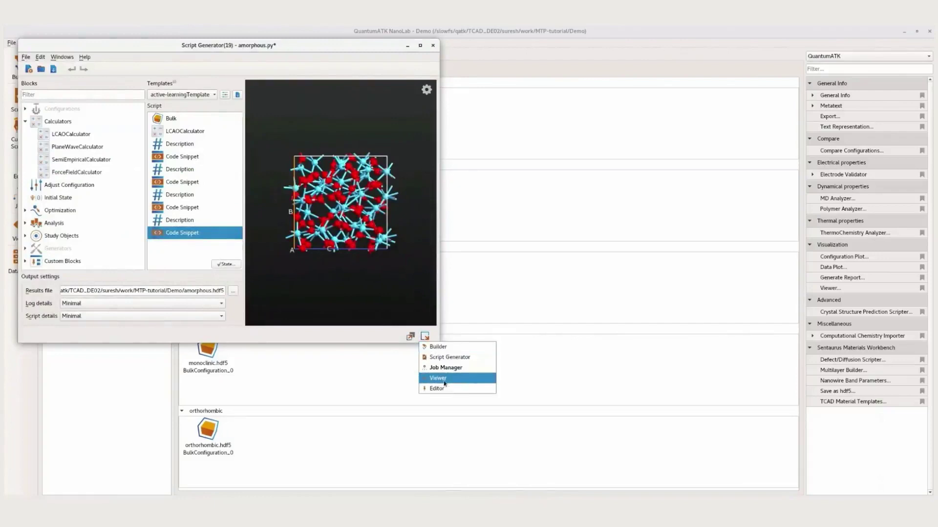